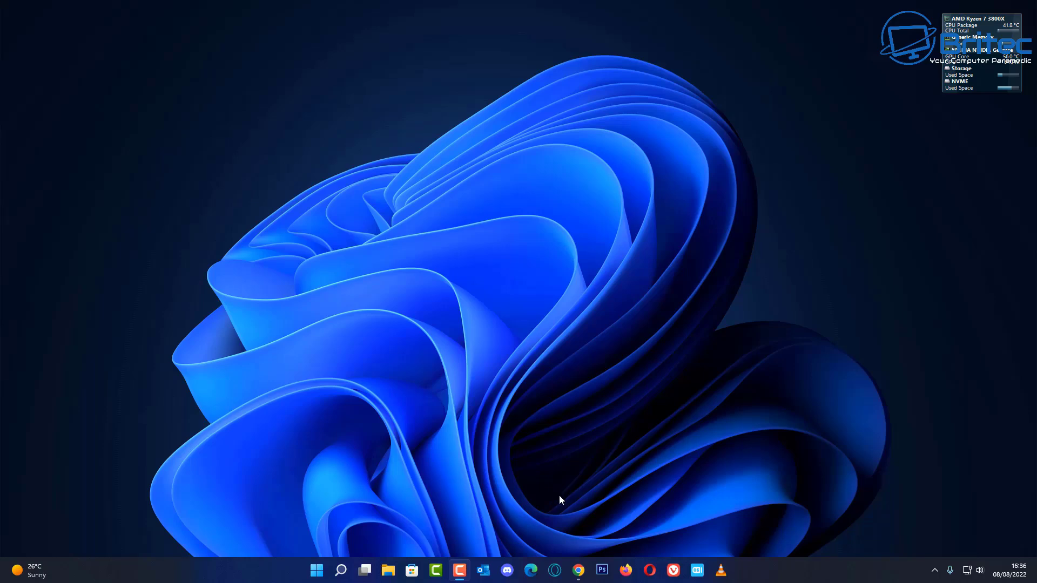
Launch VLC media player from the taskbar and switch on View > Advanced Controls.
left_click(577, 571)
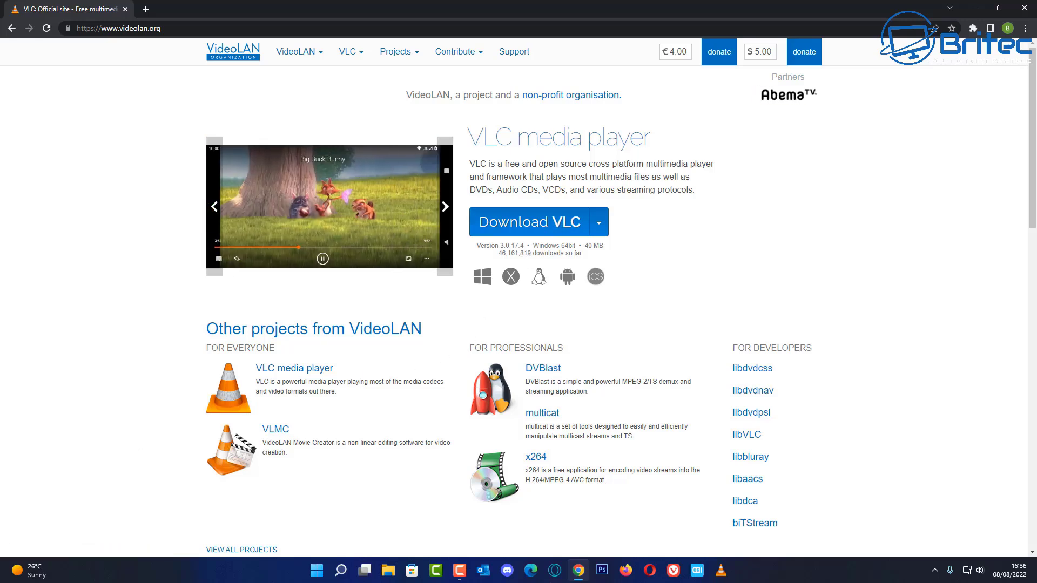
key("super+d")
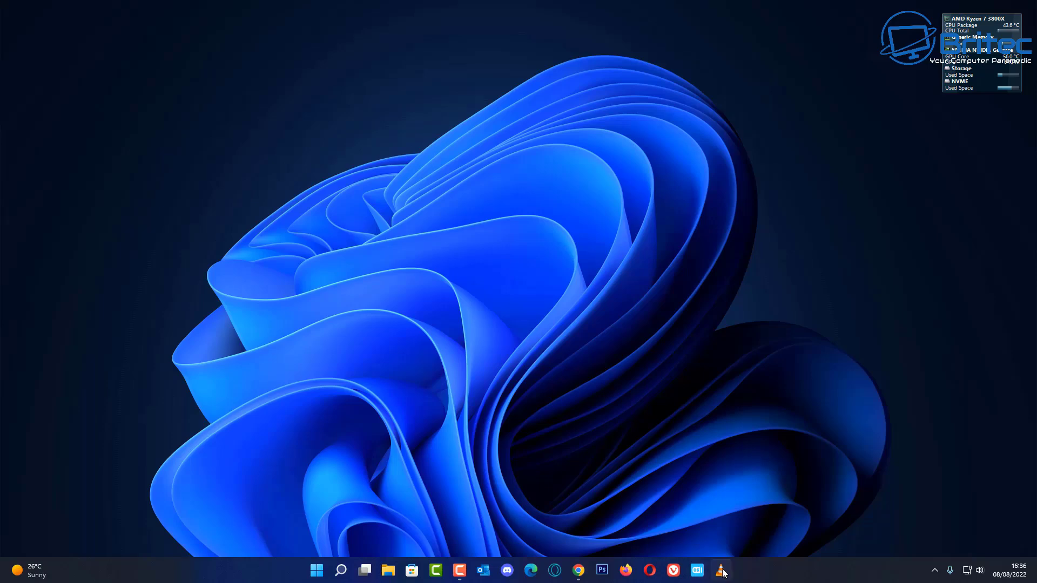
left_click(723, 574)
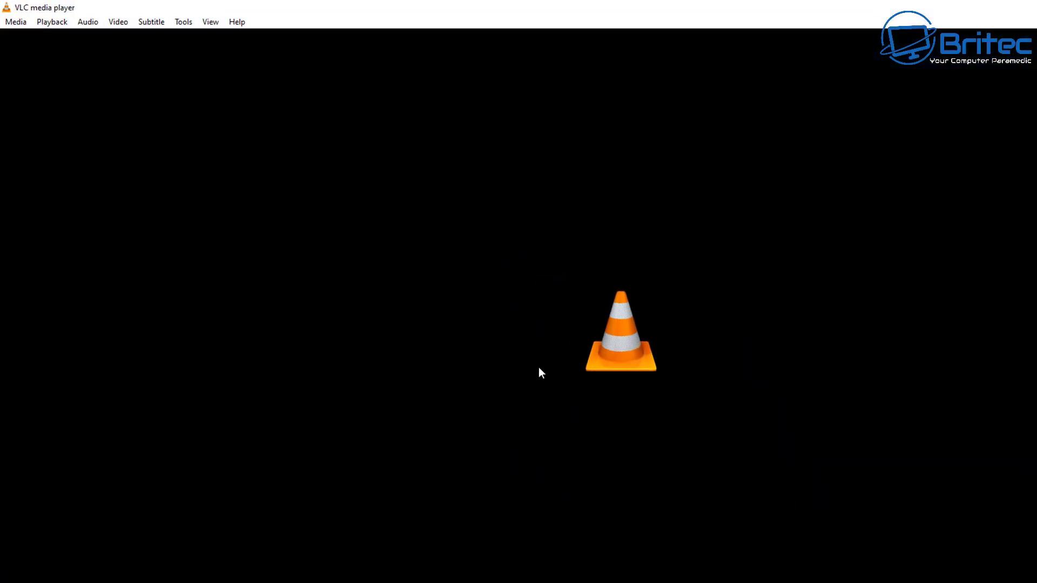
left_click(305, 33)
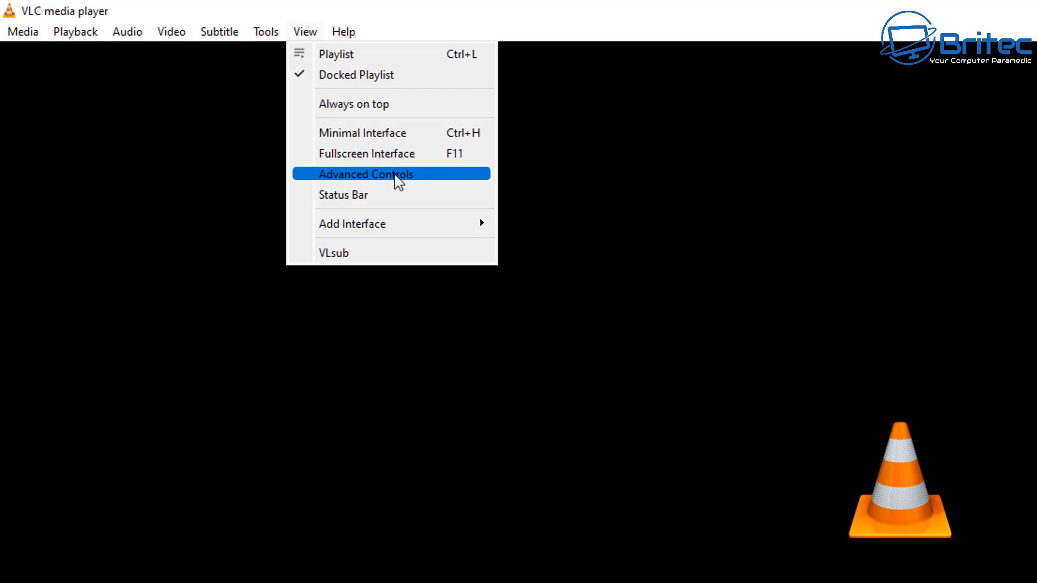
left_click(398, 176)
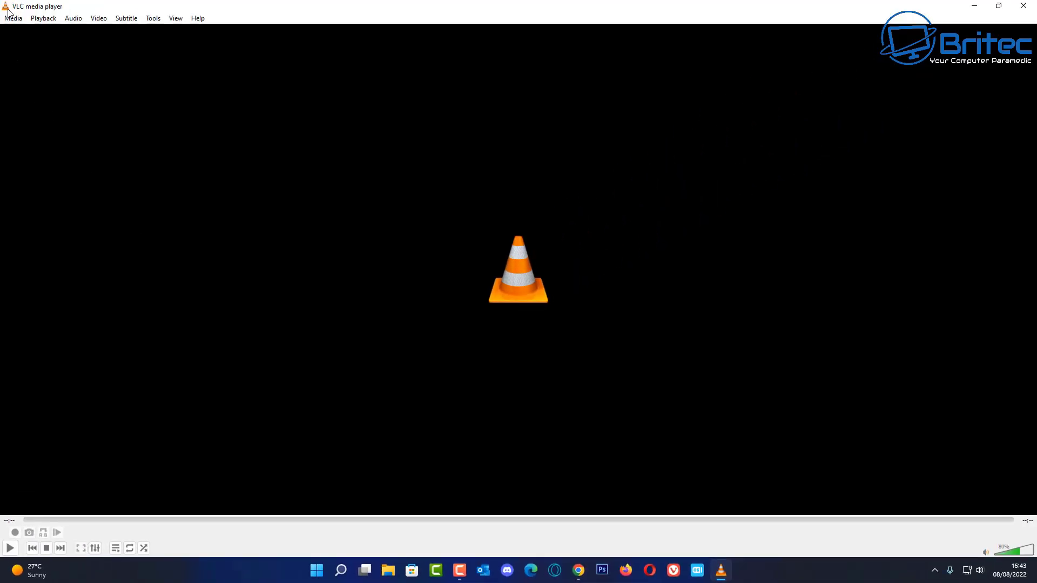
Open bbb_sunflower_2160p_30fps_normal.mp4 through Media > Open File.
left_click(12, 18)
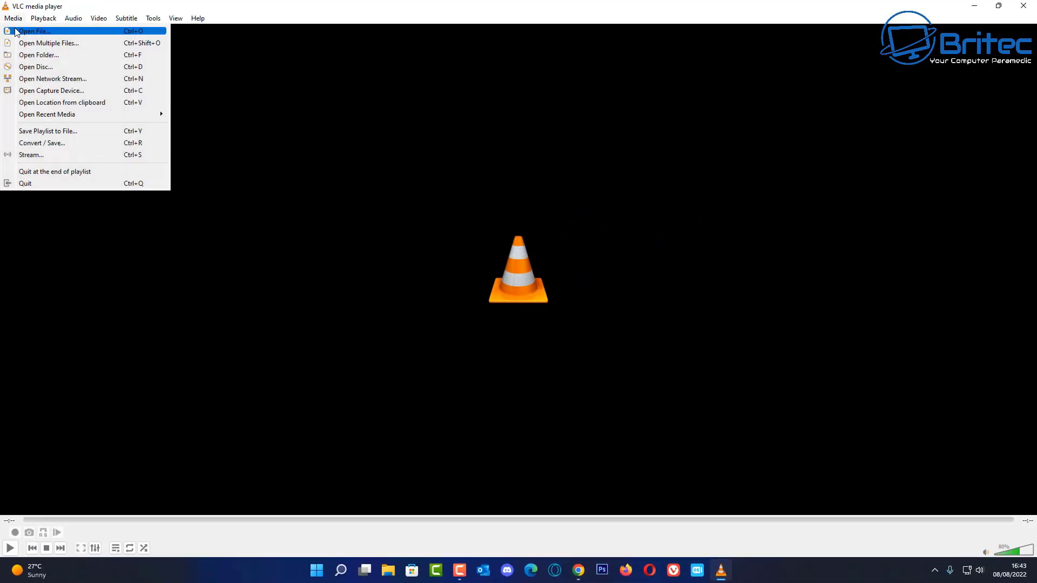
left_click(15, 31)
left_click(455, 241)
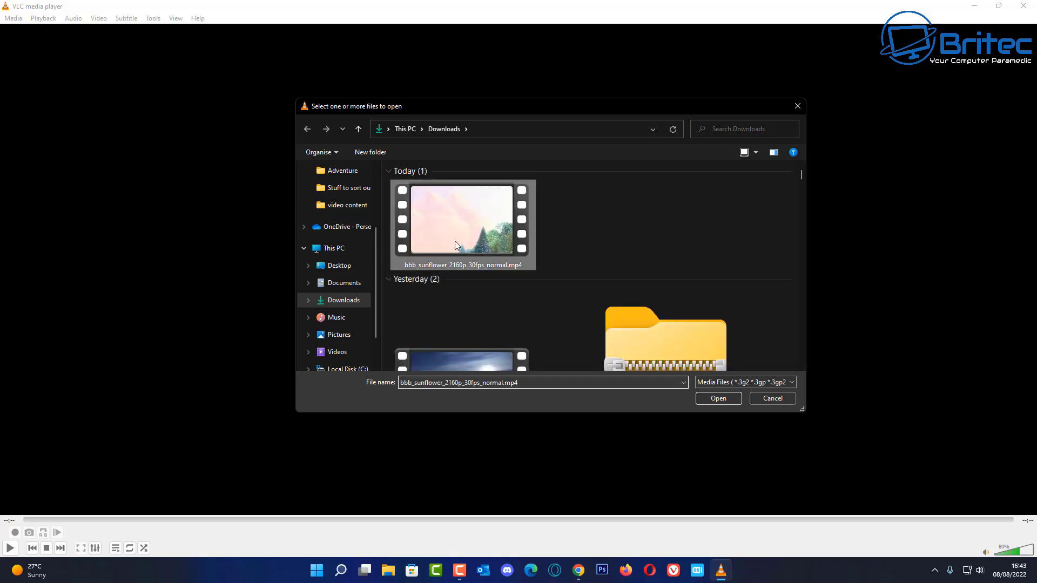
left_click(712, 400)
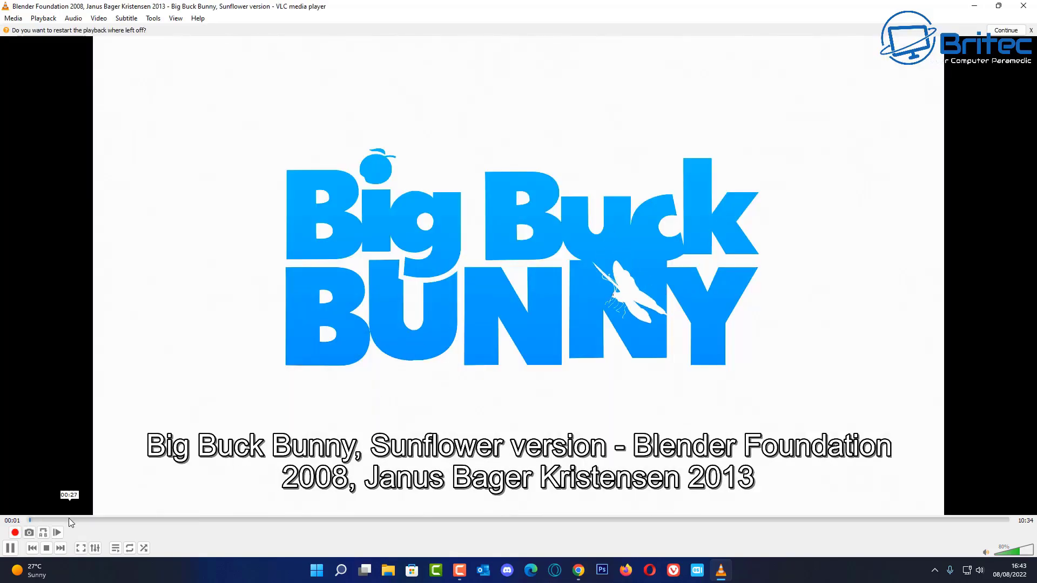
Pause the video and seek to about 02:33, the squirrels scene.
key("space")
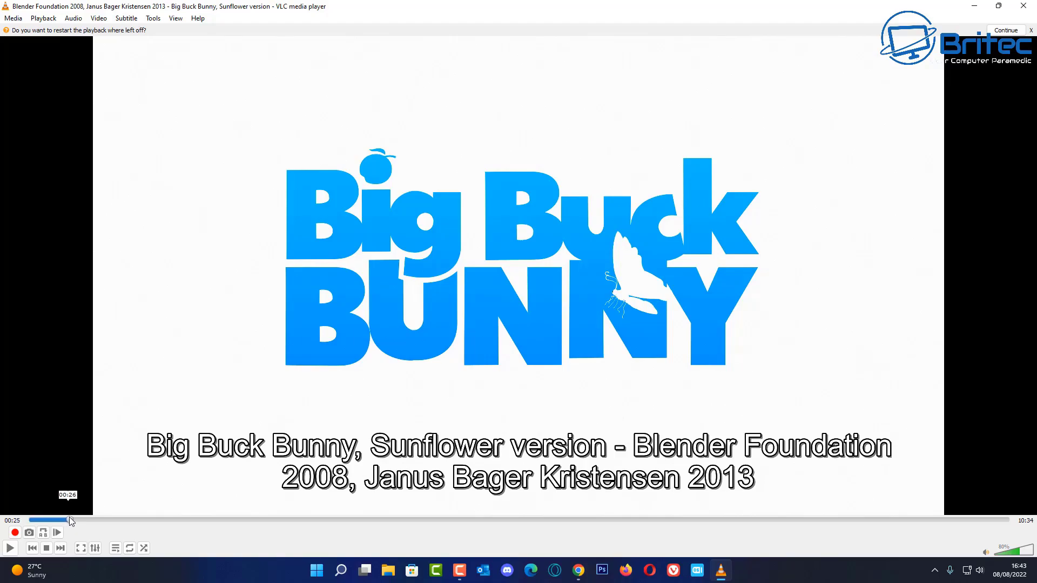
left_click_drag(69, 517, 280, 514)
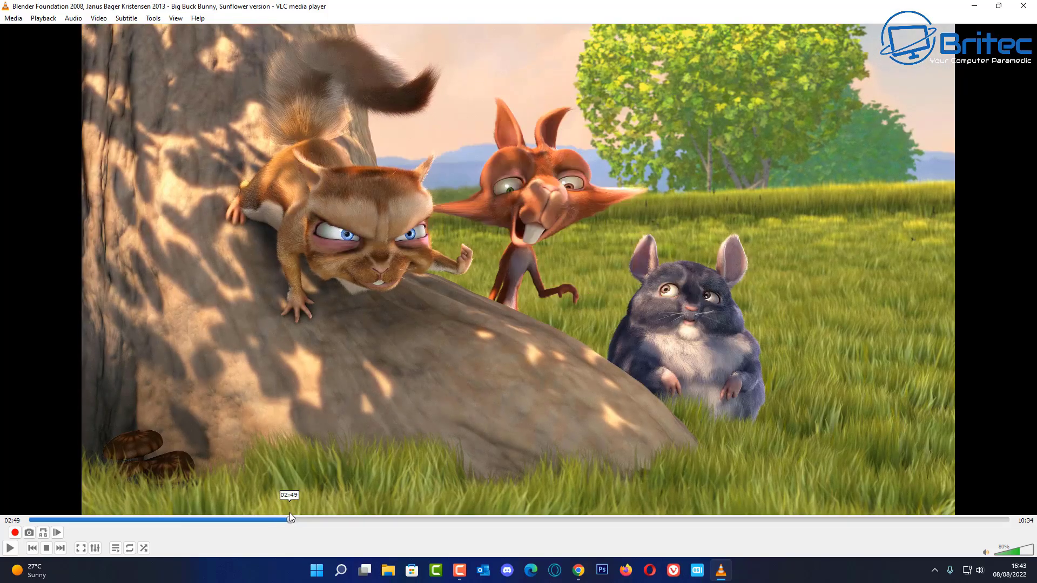
left_click_drag(289, 513, 282, 514)
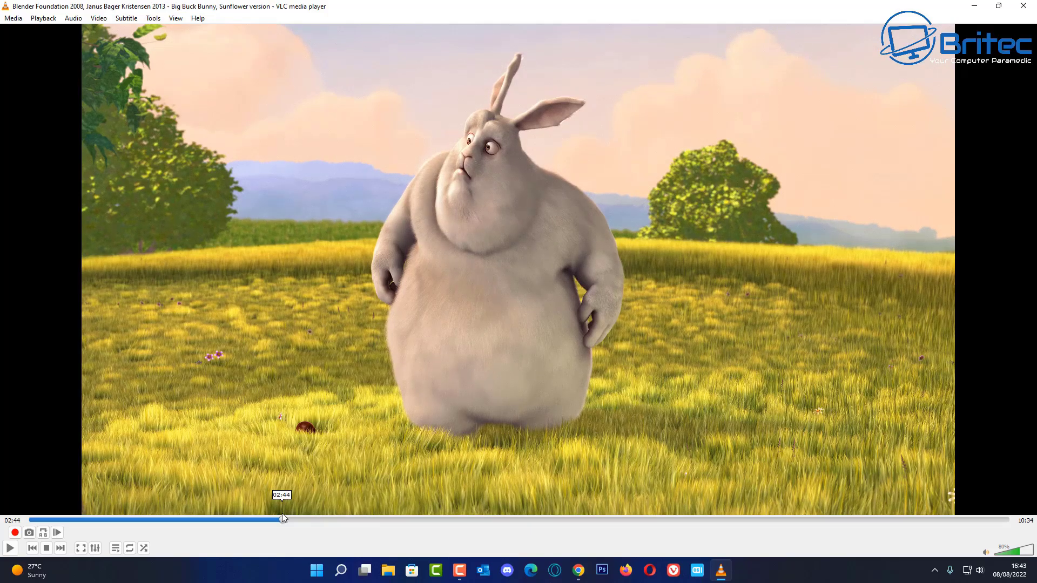
left_click_drag(282, 513, 264, 514)
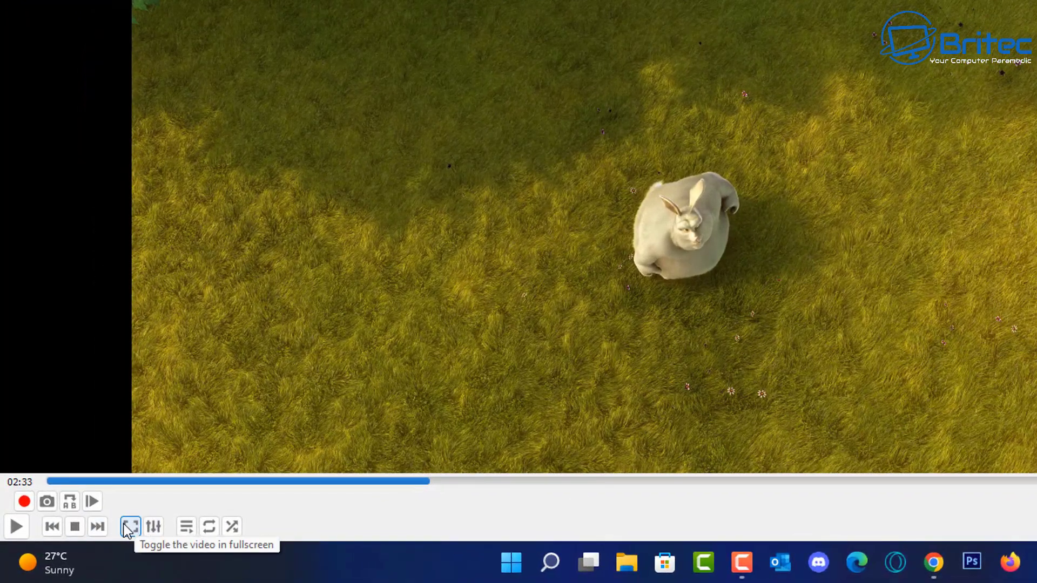
Step one frame, start recording, let playback run to 02:48, then stop it.
left_click(93, 504)
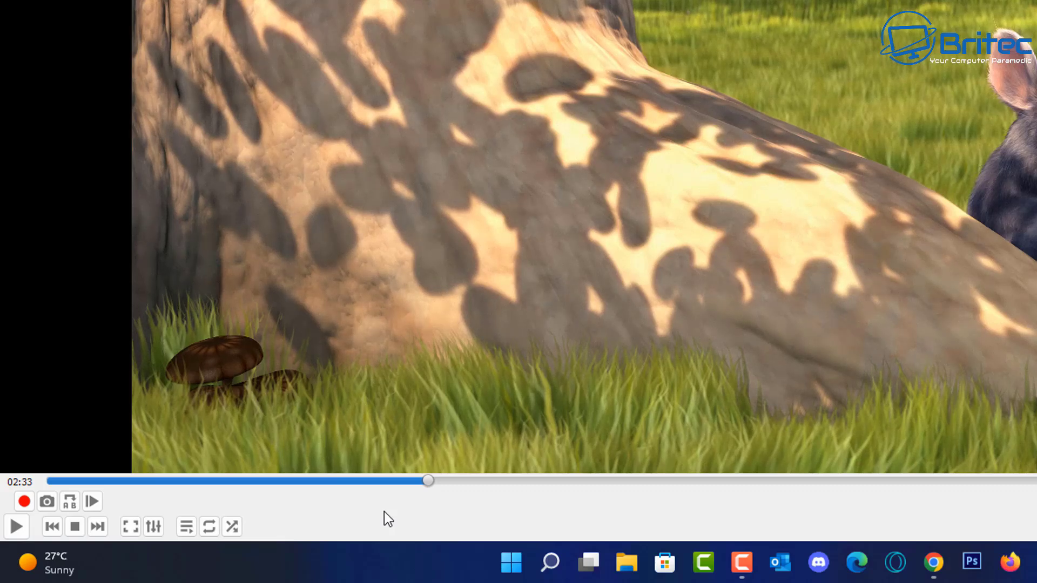
left_click(25, 502)
left_click(16, 527)
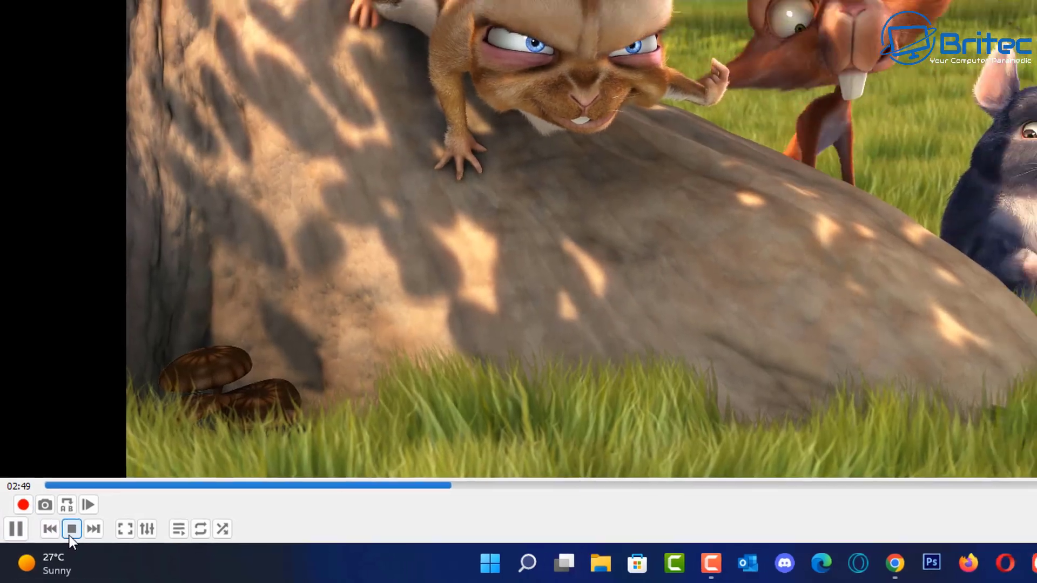
left_click(75, 528)
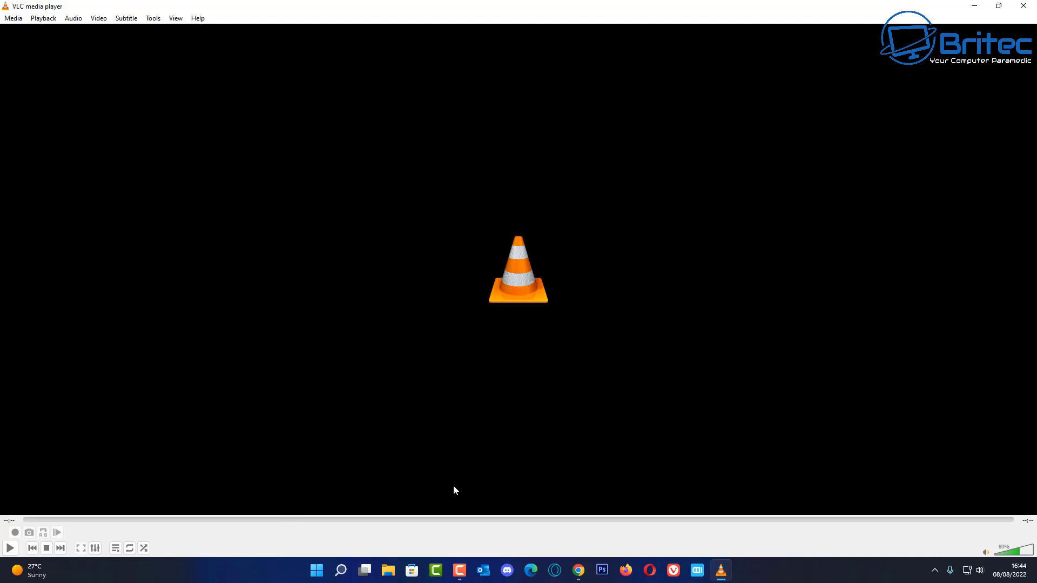
Close VLC and open File Explorer, moving its window slightly lower.
left_click(1023, 8)
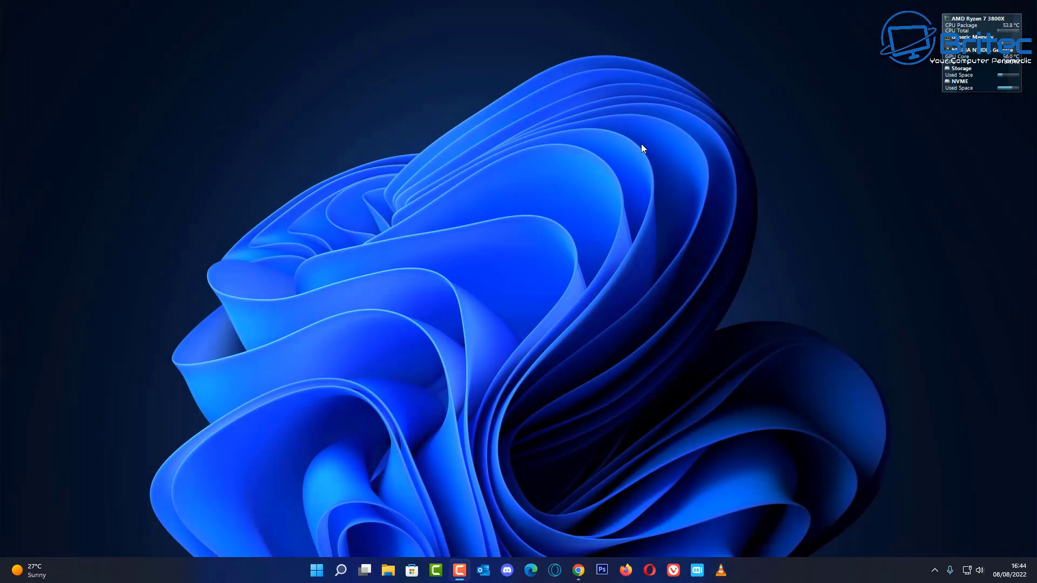
left_click(389, 571)
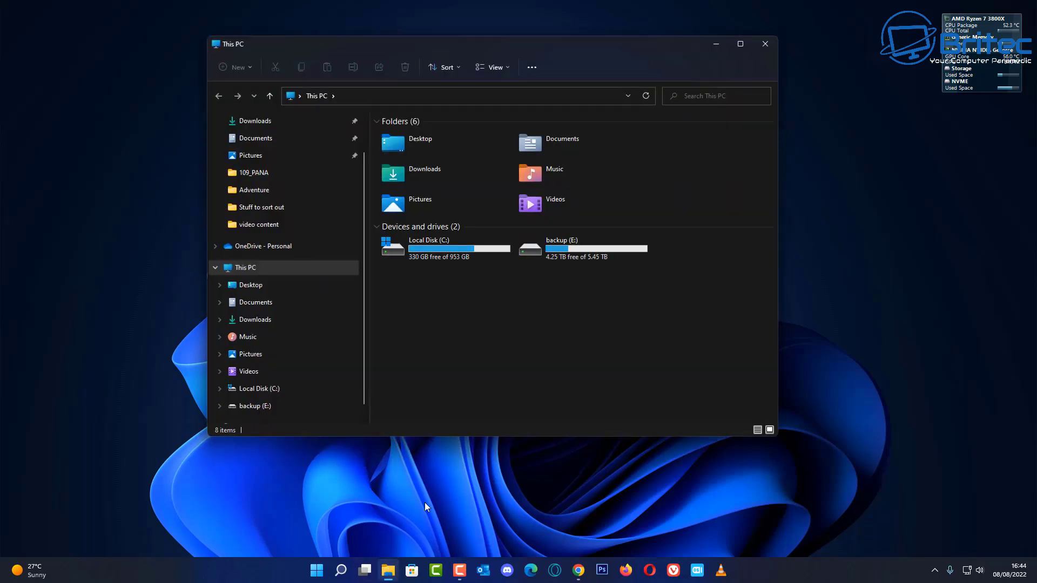
left_click_drag(517, 48, 523, 85)
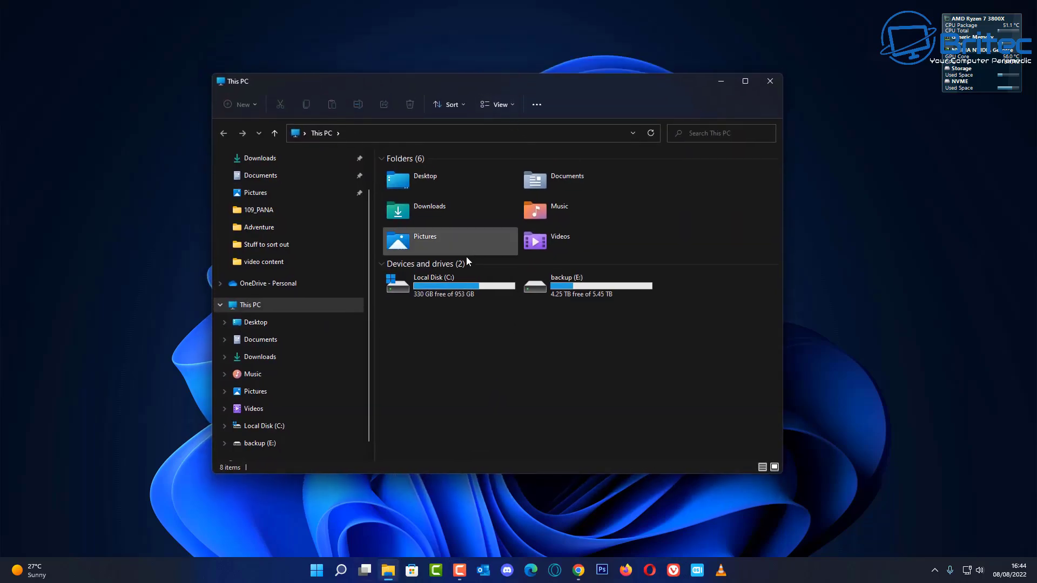
Play the vlc-record clip from the Videos folder.
double_click(552, 245)
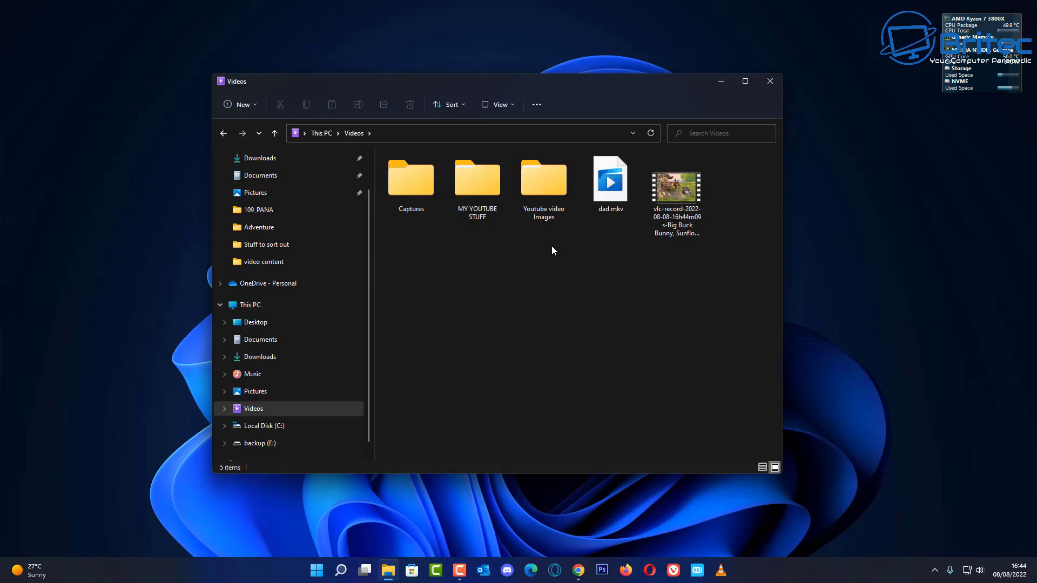
left_click(684, 198)
double_click(684, 198)
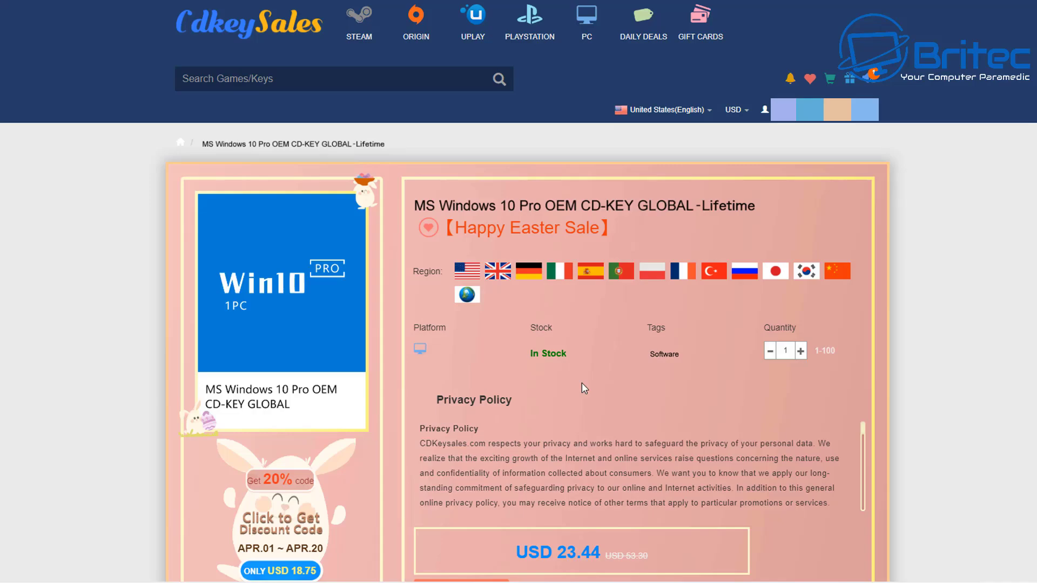
Buy the Windows 10 Pro OEM key, apply a promotion code for USD 16.41, and submit the order.
scroll(582, 384, "down", 3)
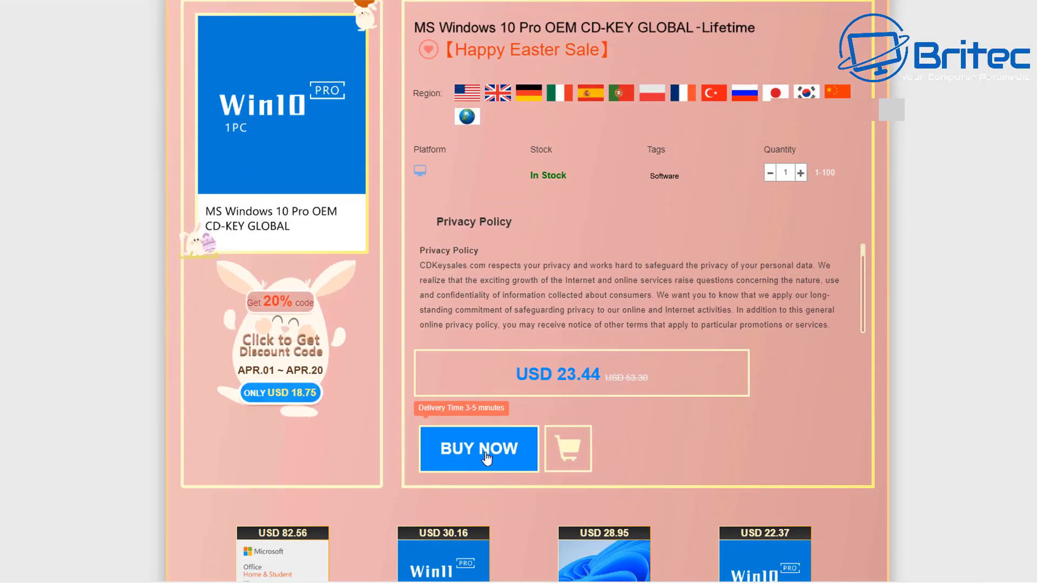
left_click(479, 449)
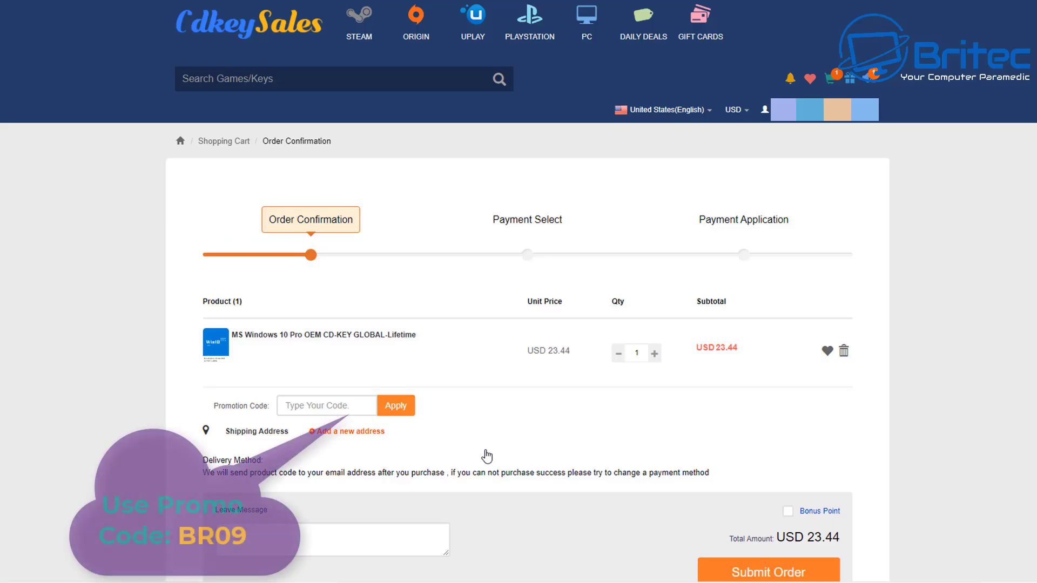
left_click(293, 407)
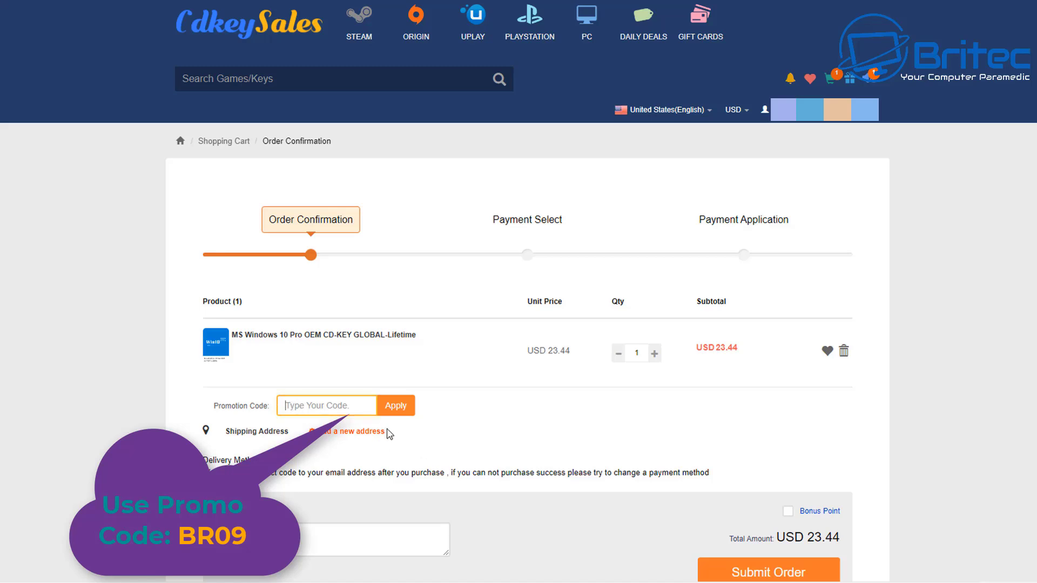
type("BR09")
left_click(405, 416)
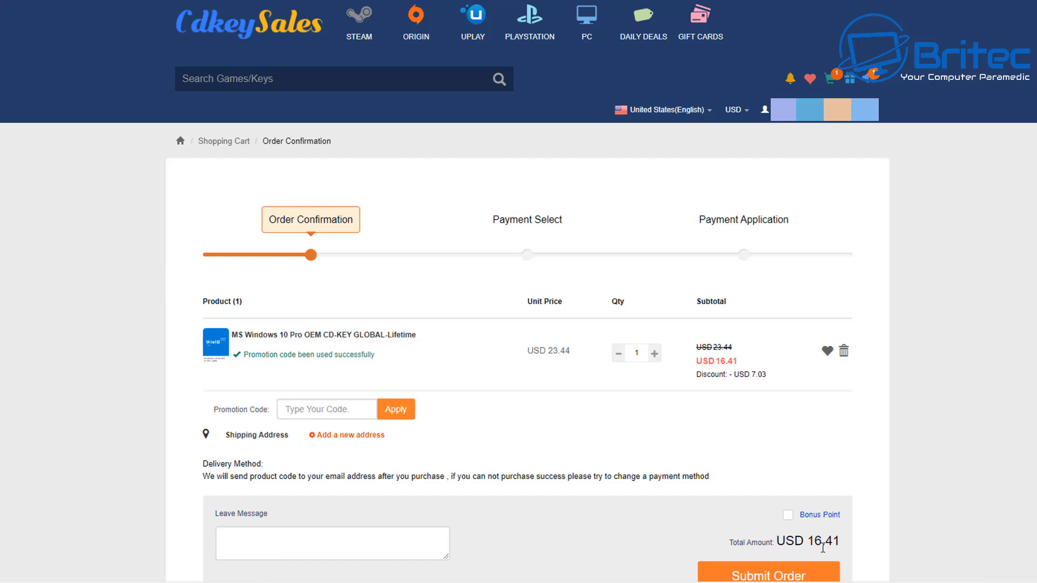
left_click(799, 574)
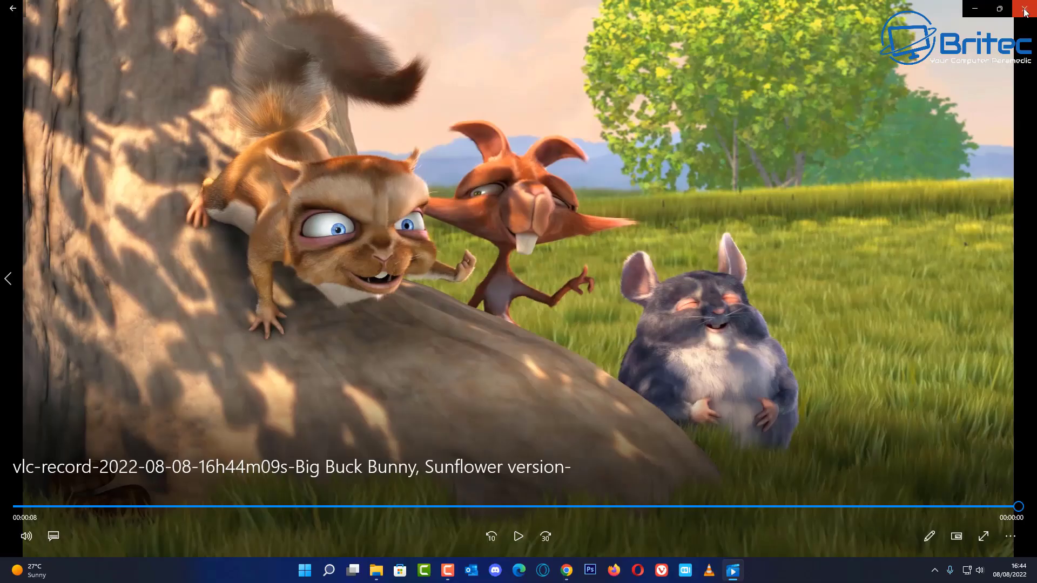
Close the Movies & TV player showing the vlc-record clip.
left_click(1025, 10)
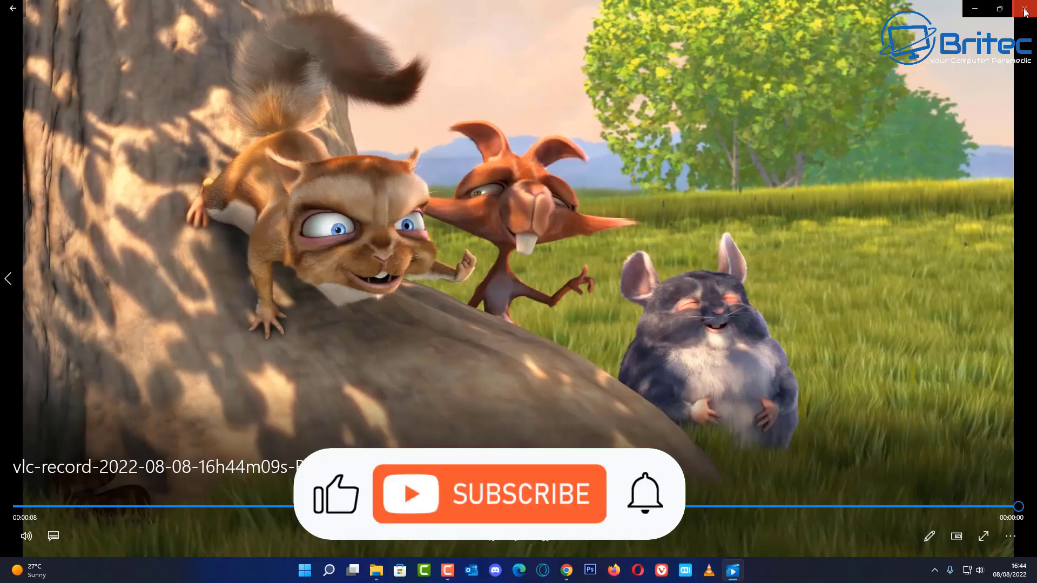